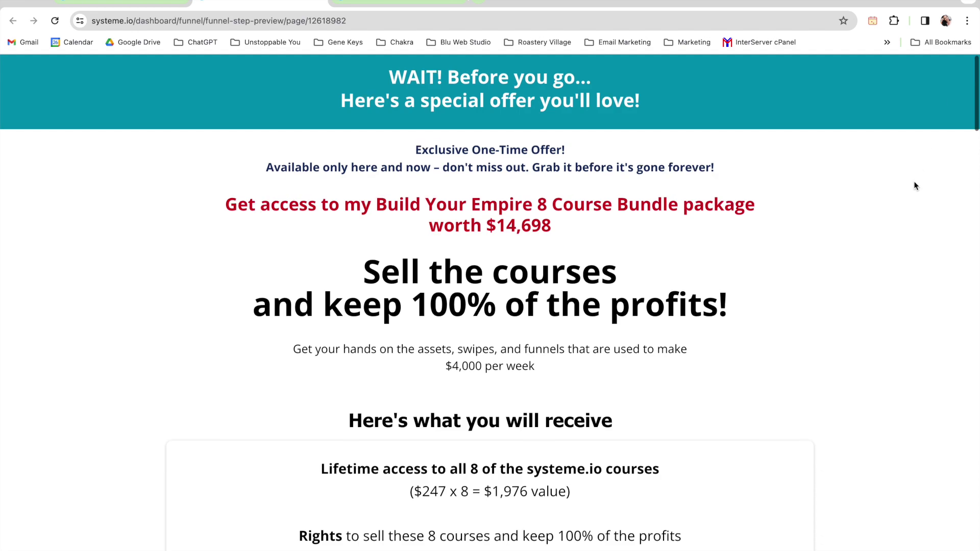
Step: Review the course bundle upsell page preview from its headline down to the accept and decline buttons
scroll(915, 185, down, 9)
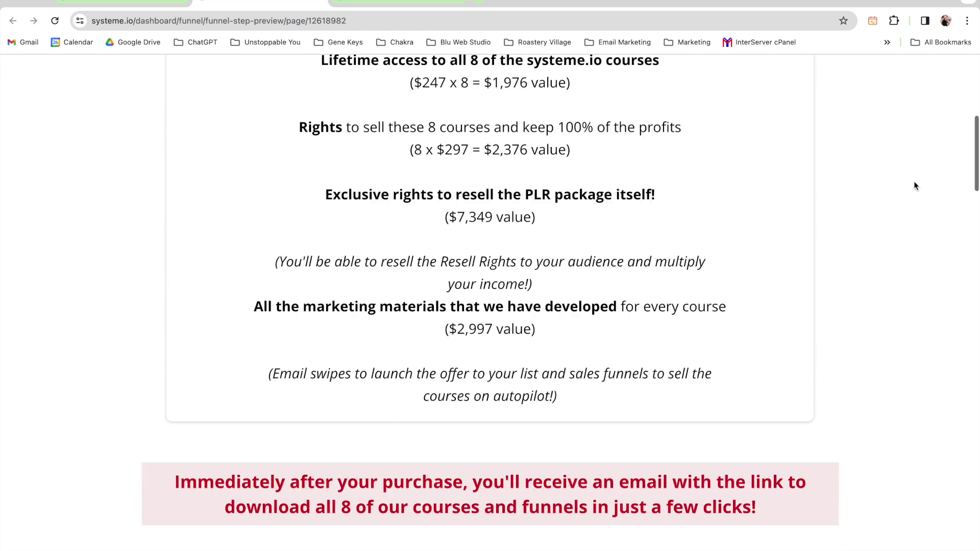
scroll(915, 185, down, 4)
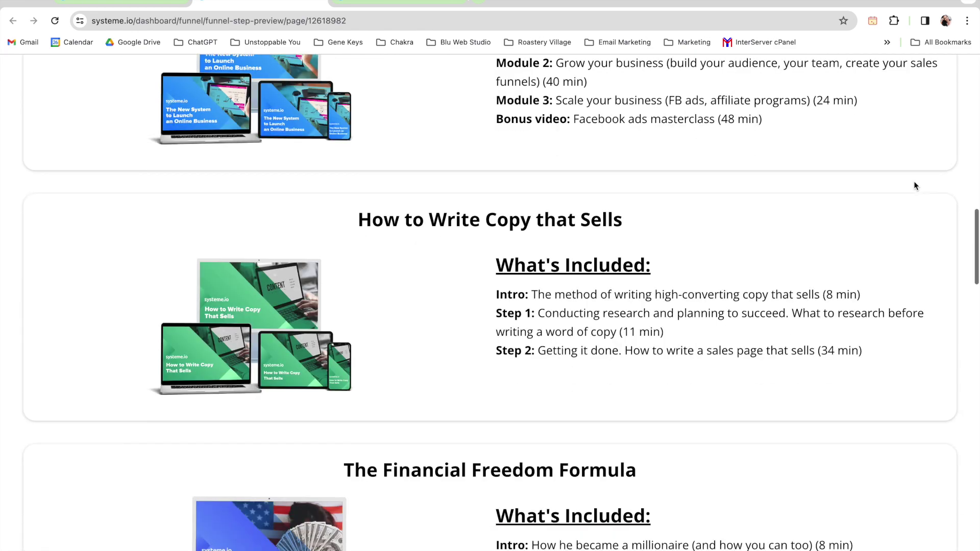
scroll(915, 186, down, 3)
scroll(915, 186, down, 9)
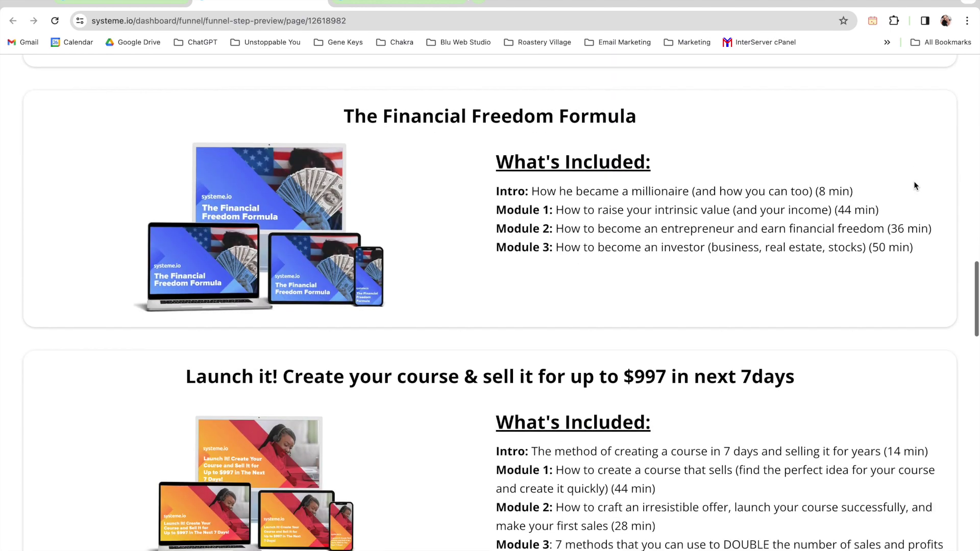
scroll(916, 186, down, 10)
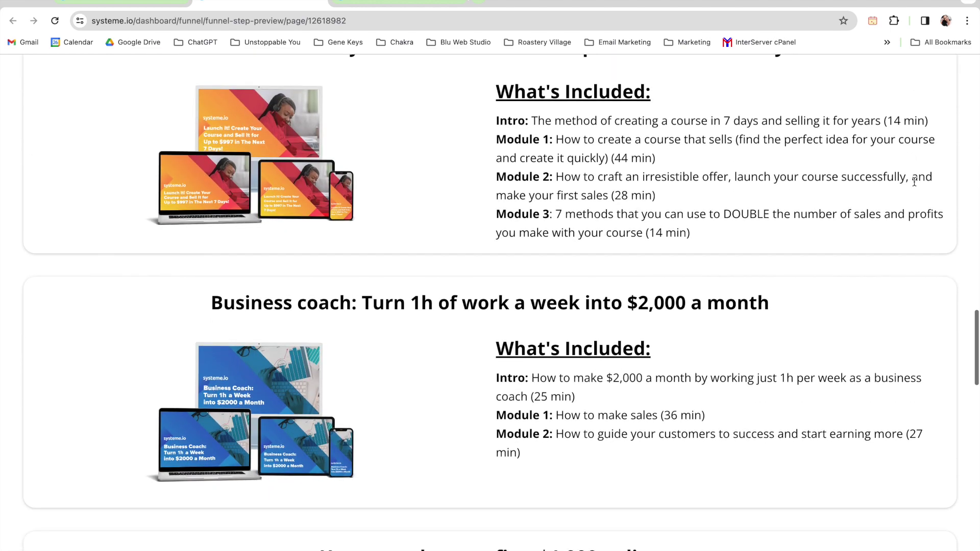
scroll(915, 186, down, 10)
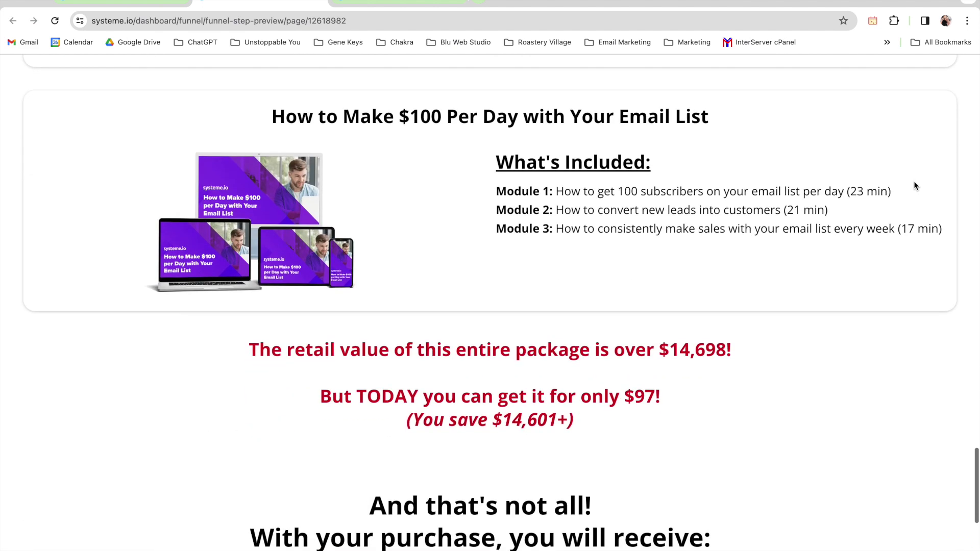
scroll(915, 186, down, 6)
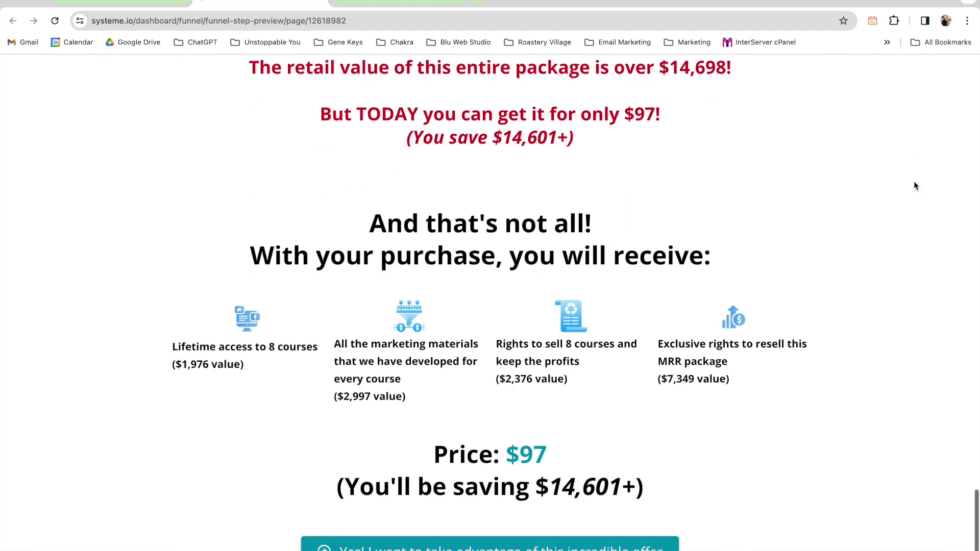
scroll(915, 186, down, 2)
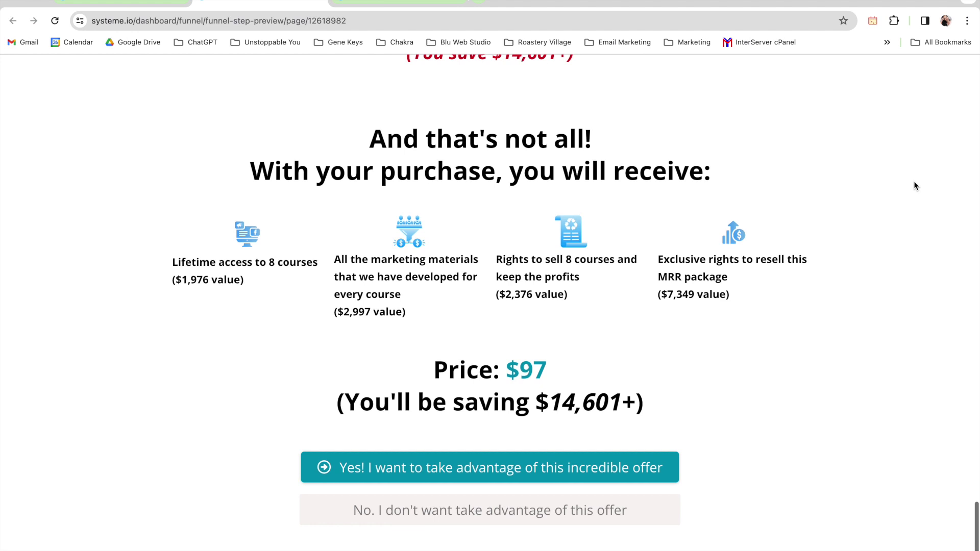
scroll(916, 185, up, 1)
scroll(914, 184, down, 1)
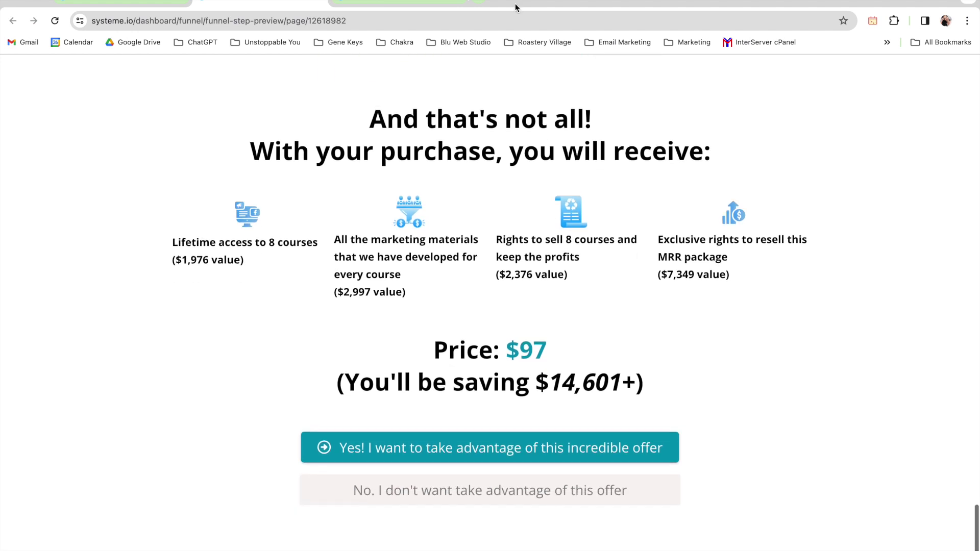
Step: Return to the funnel's step configuration and view the actions available for the PLR Bundle upsell step
click(129, 2)
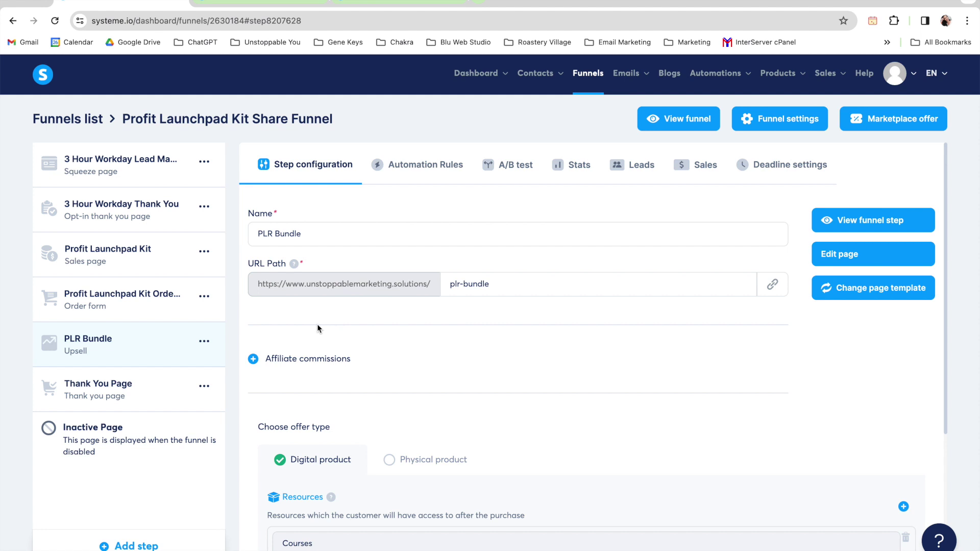
click(205, 343)
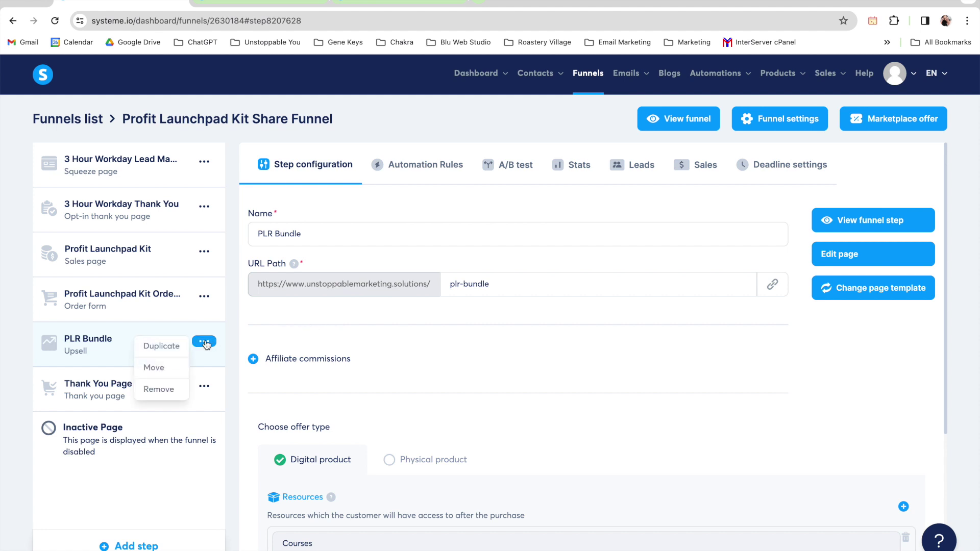
click(341, 345)
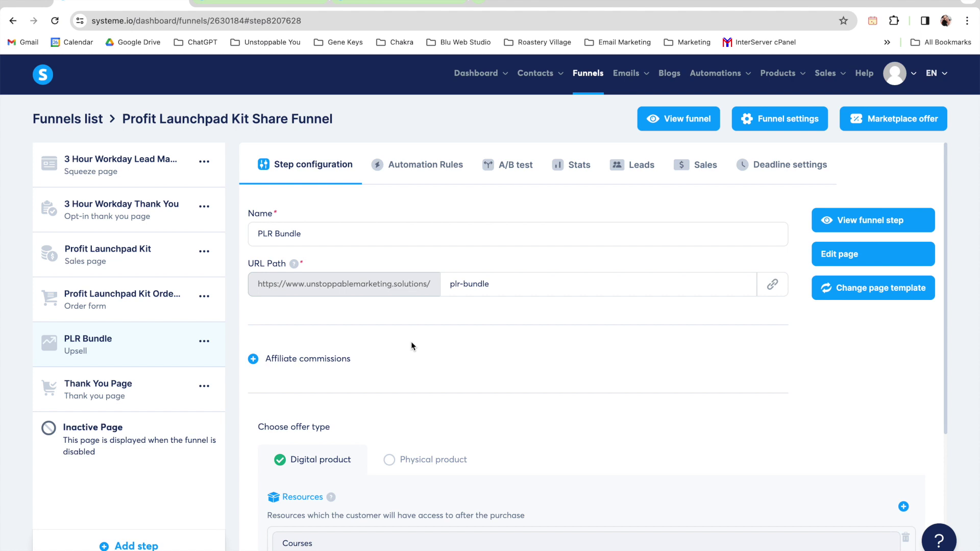
Step: Add a new funnel step named "test step" with the type Upsell
click(128, 547)
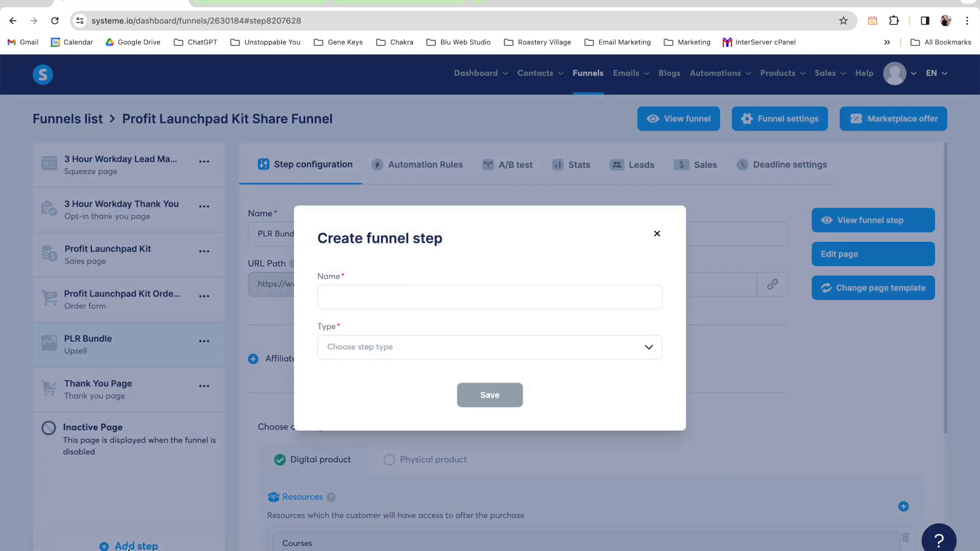
click(352, 301)
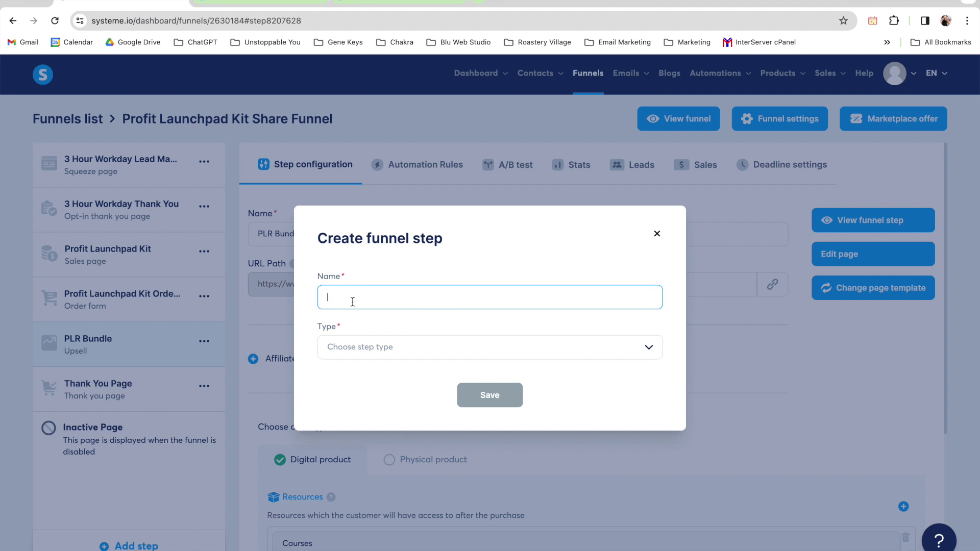
text(test step)
click(372, 346)
scroll(406, 432, down, 1)
scroll(406, 433, up, 1)
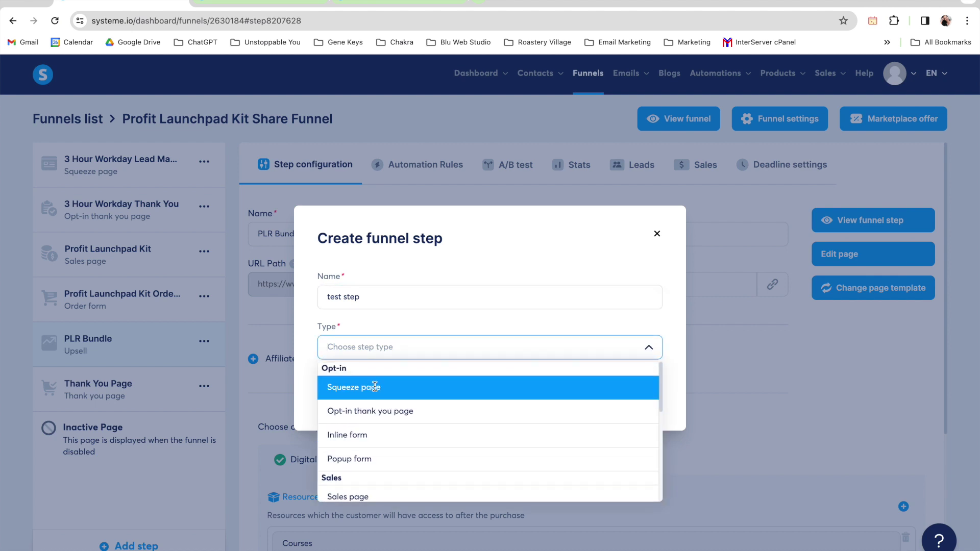
scroll(427, 443, down, 2)
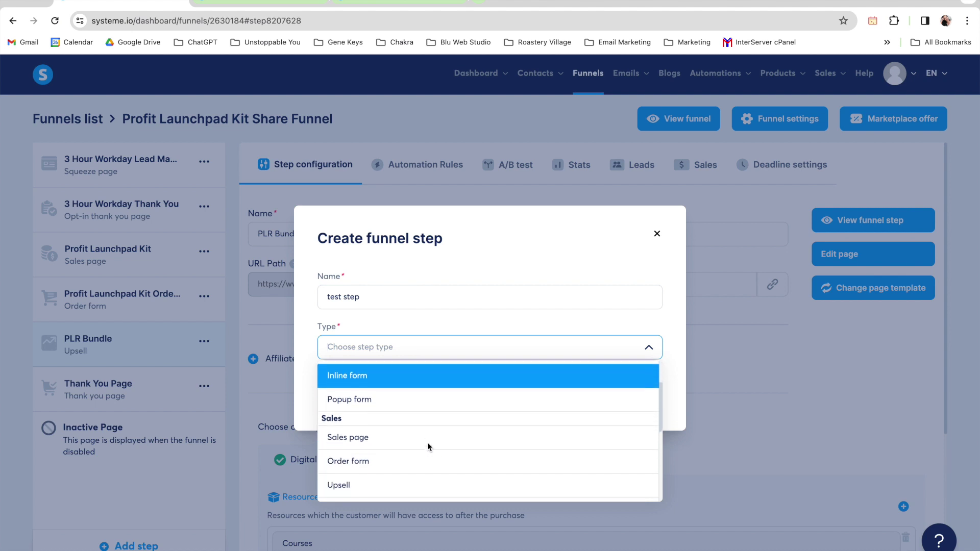
scroll(427, 442, down, 2)
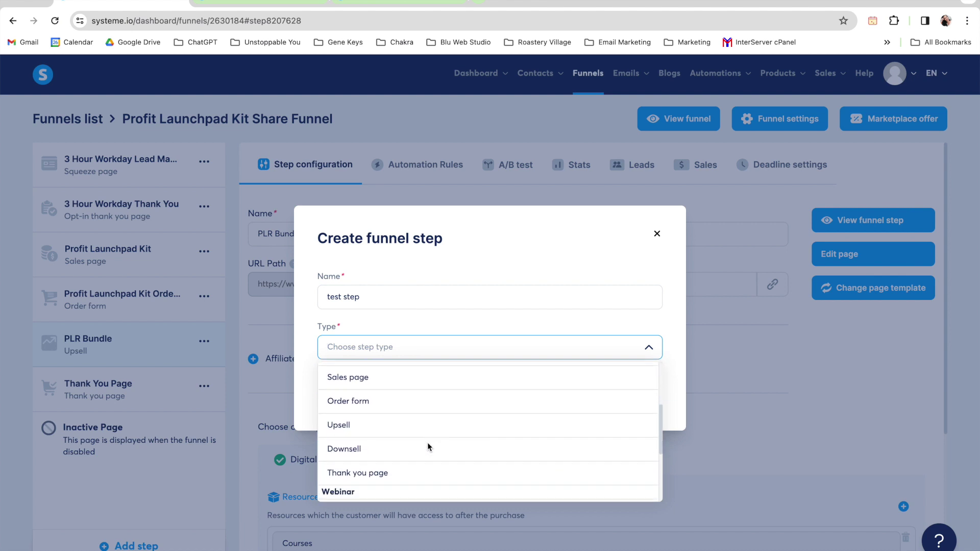
scroll(379, 426, down, 1)
scroll(380, 426, up, 2)
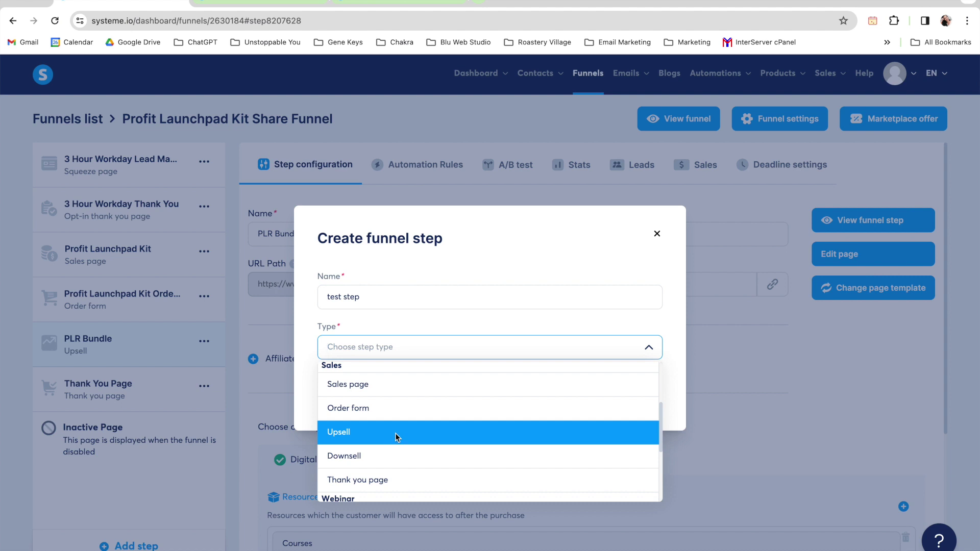
click(395, 433)
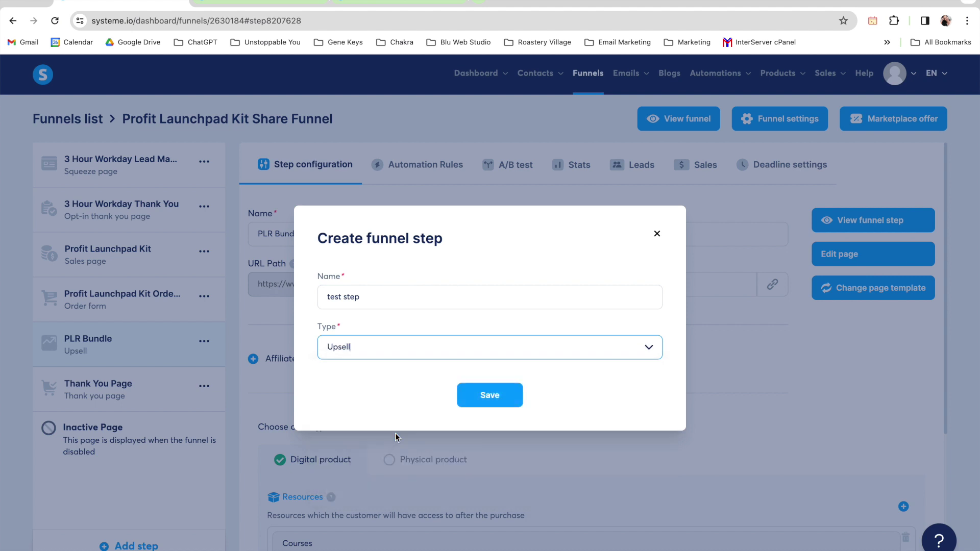
click(499, 394)
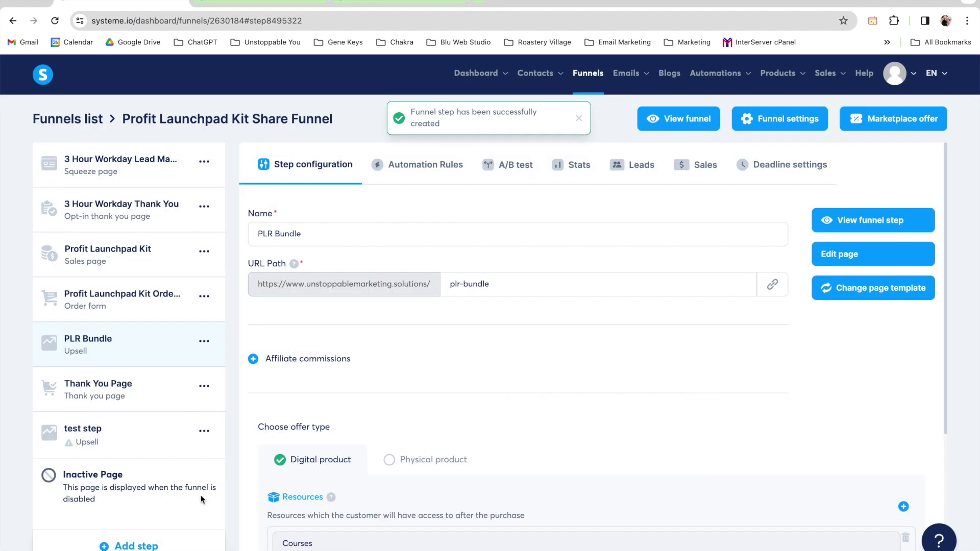
Step: Browse the upsell page templates offered for the test step
click(130, 451)
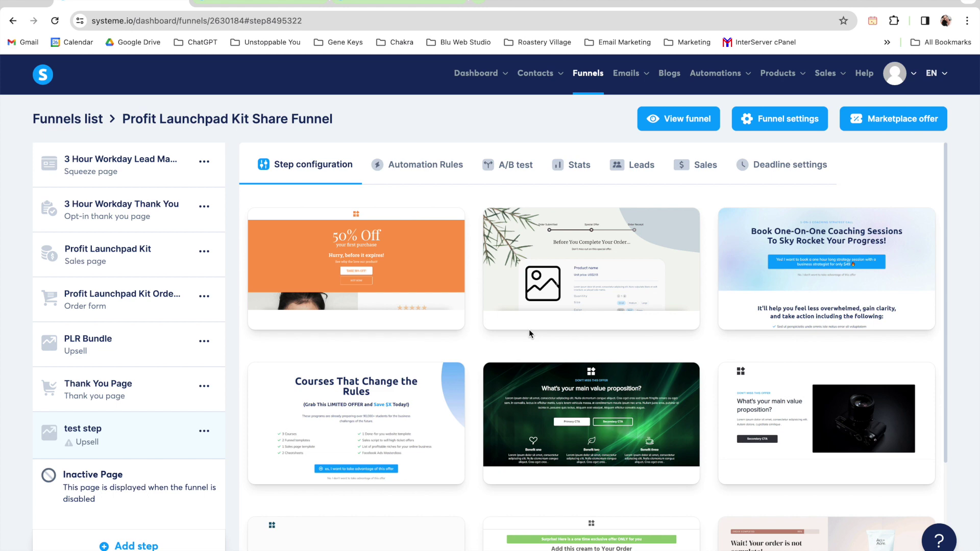
scroll(530, 333, down, 1)
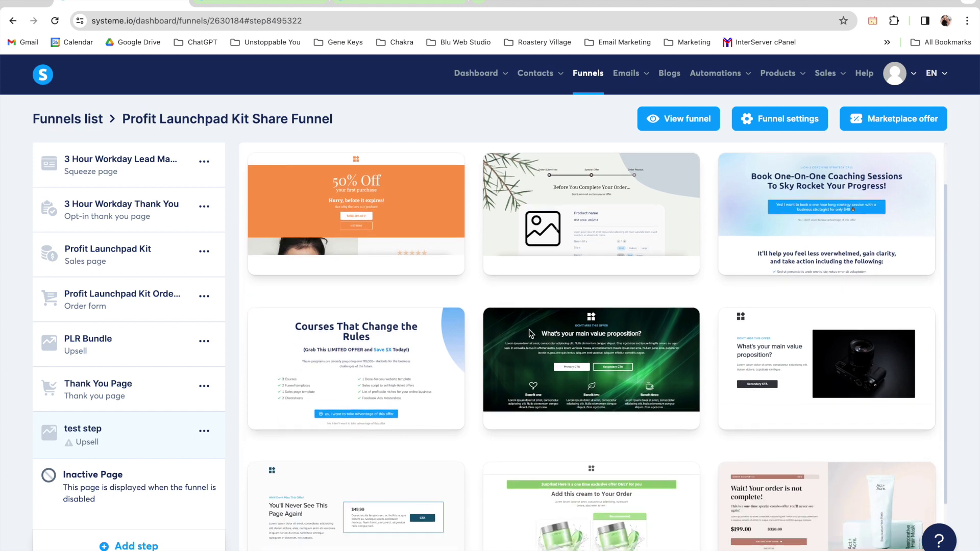
scroll(530, 333, up, 1)
mouse_move(790, 268)
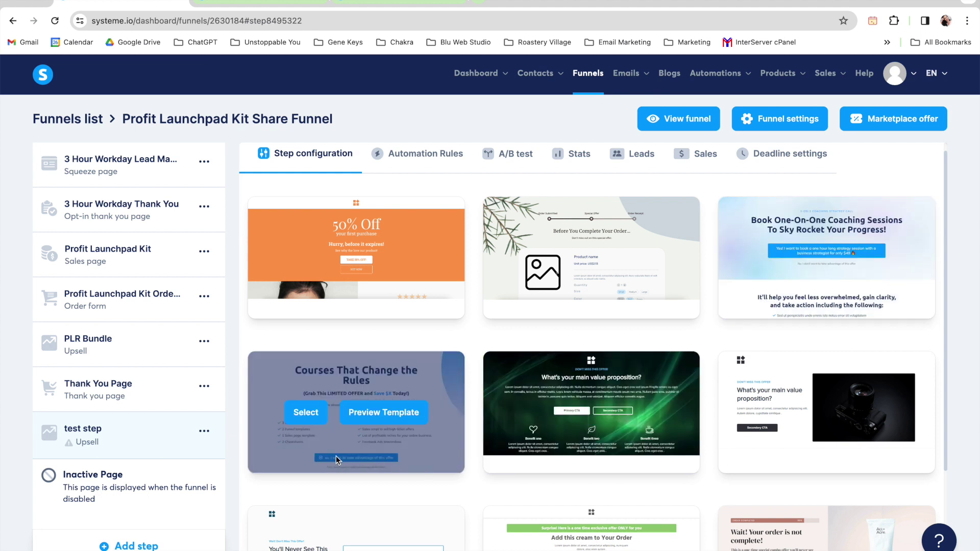
Step: Remove the test step from the funnel
click(204, 431)
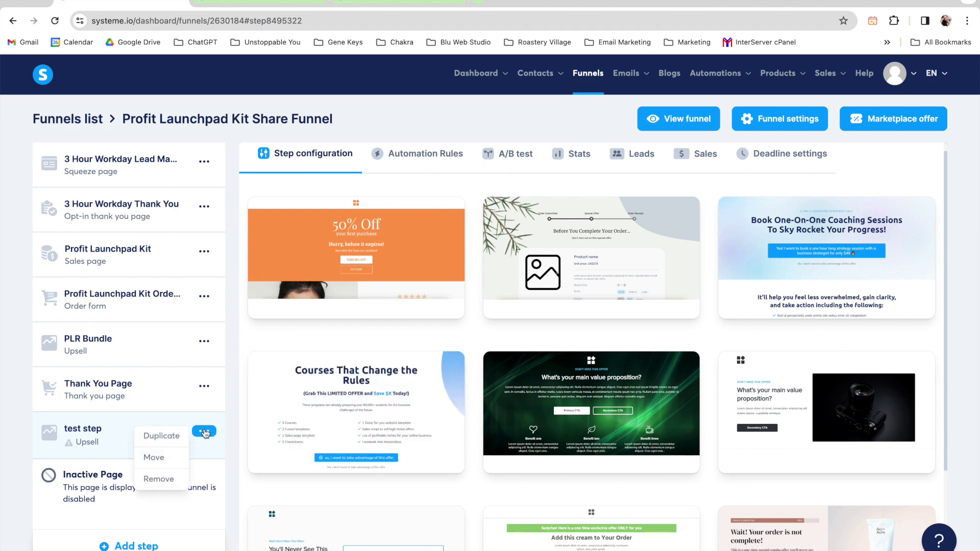
click(159, 478)
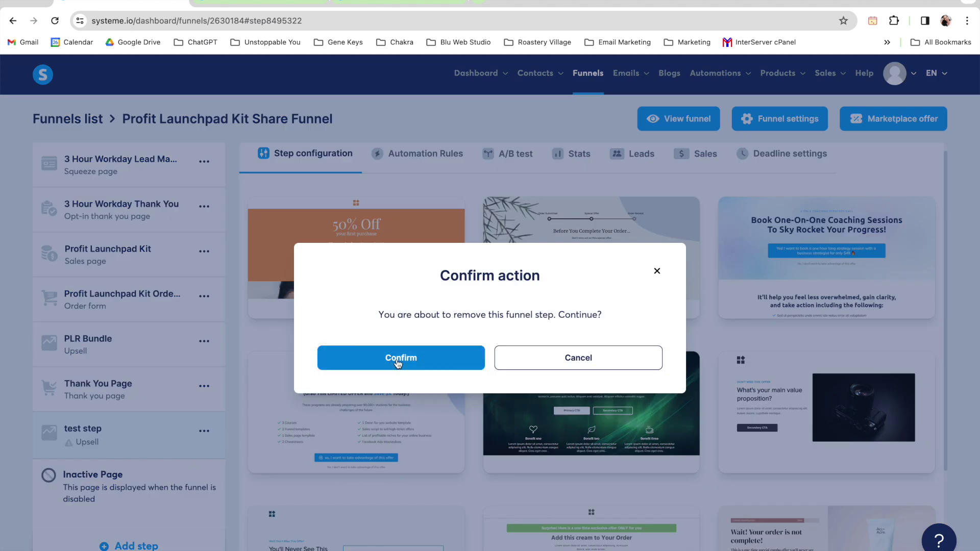
click(398, 363)
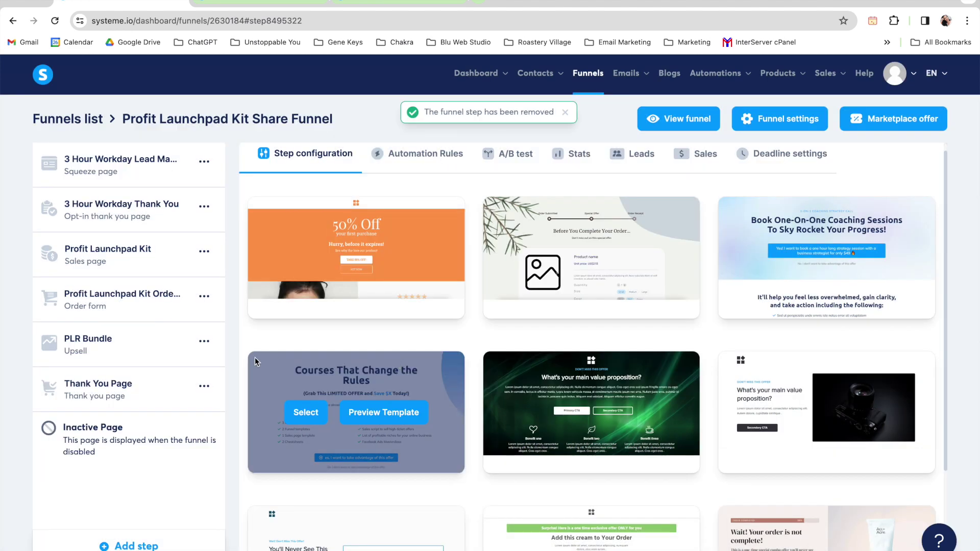
Step: Open the PLR Bundle upsell page in the page editor, examine its content down to the offer buttons, and exit the editor
click(133, 357)
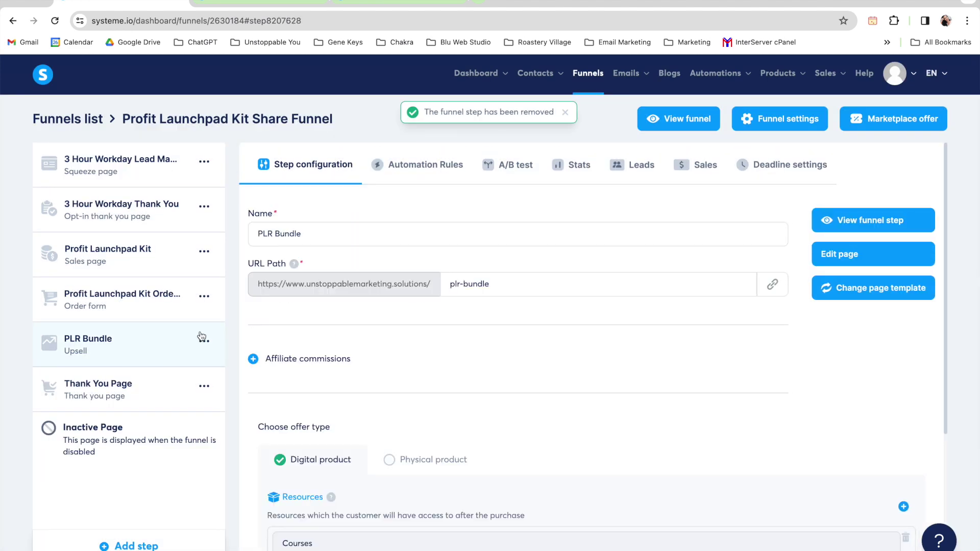
click(839, 262)
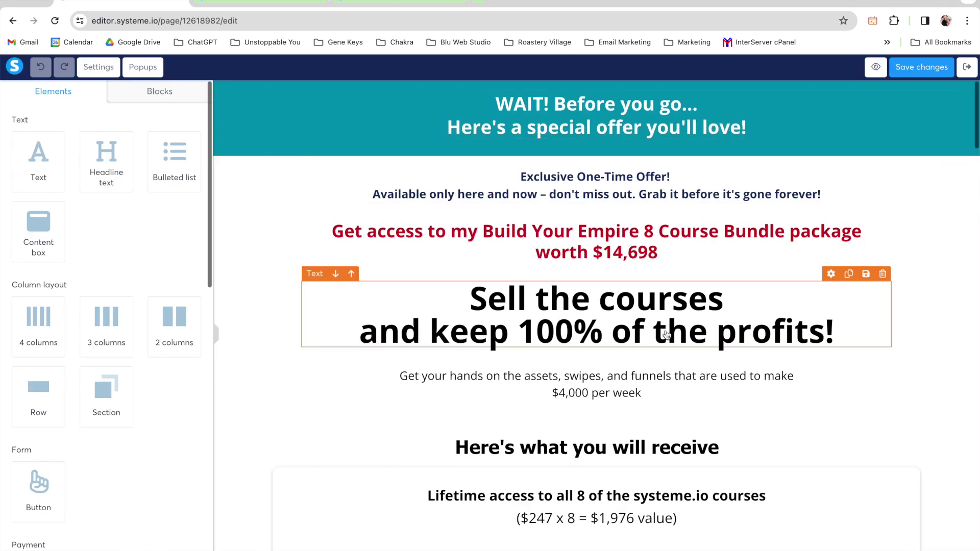
scroll(666, 332, down, 15)
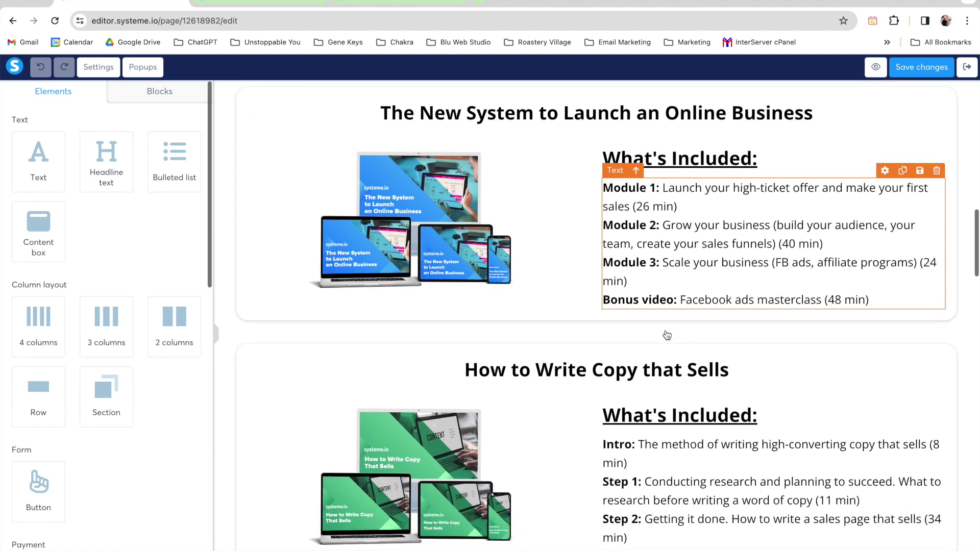
scroll(559, 324, down, 10)
scroll(559, 325, down, 20)
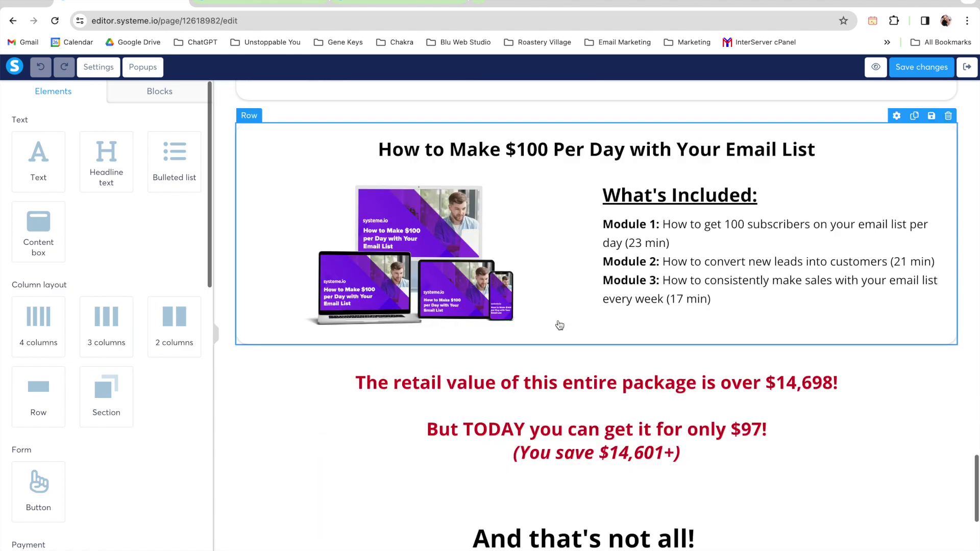
scroll(560, 325, down, 8)
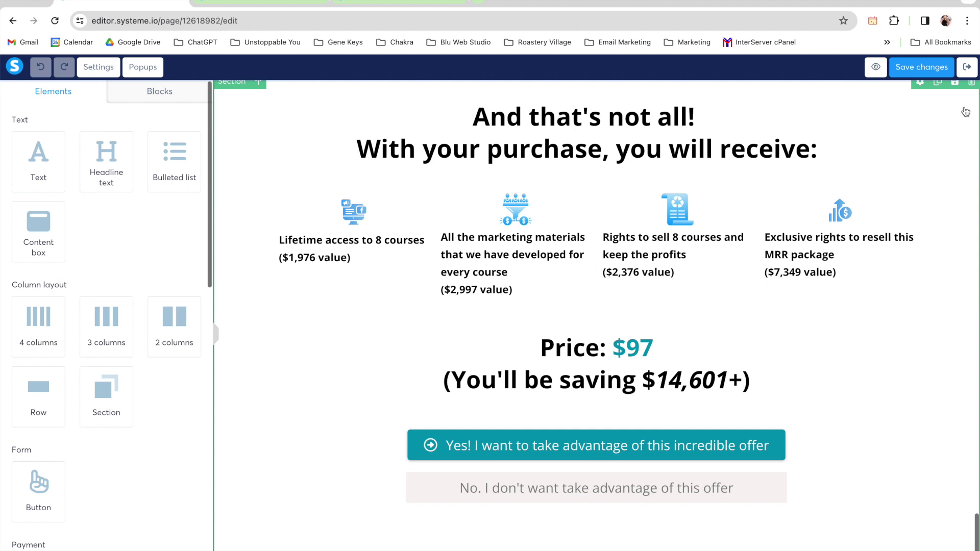
click(965, 68)
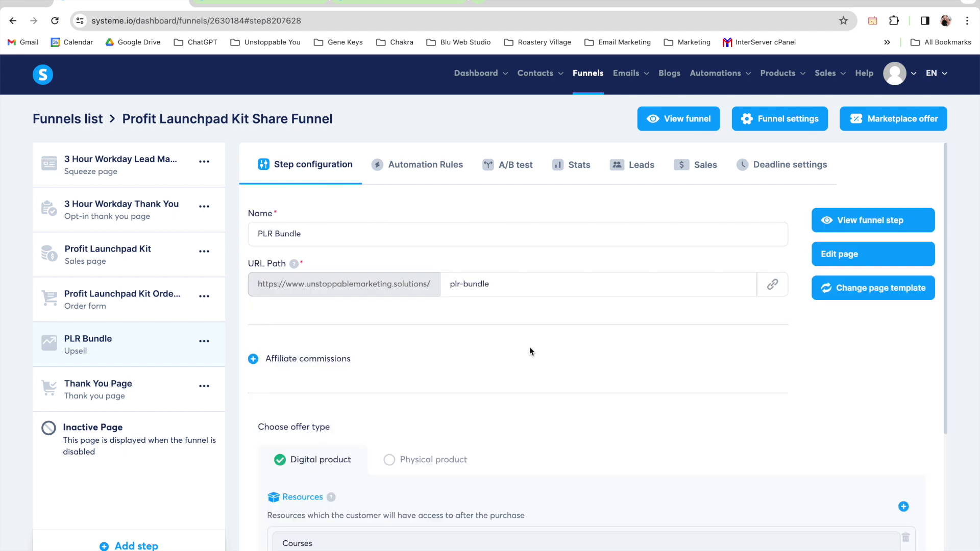
Step: Review the PLR Bundle step's offer type, course resources and price plan
scroll(549, 406, down, 2)
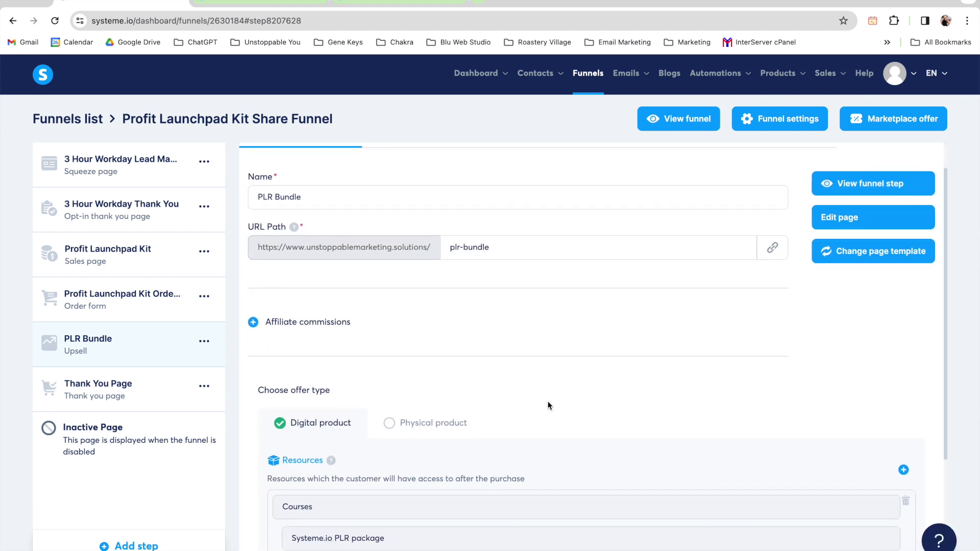
scroll(549, 406, down, 4)
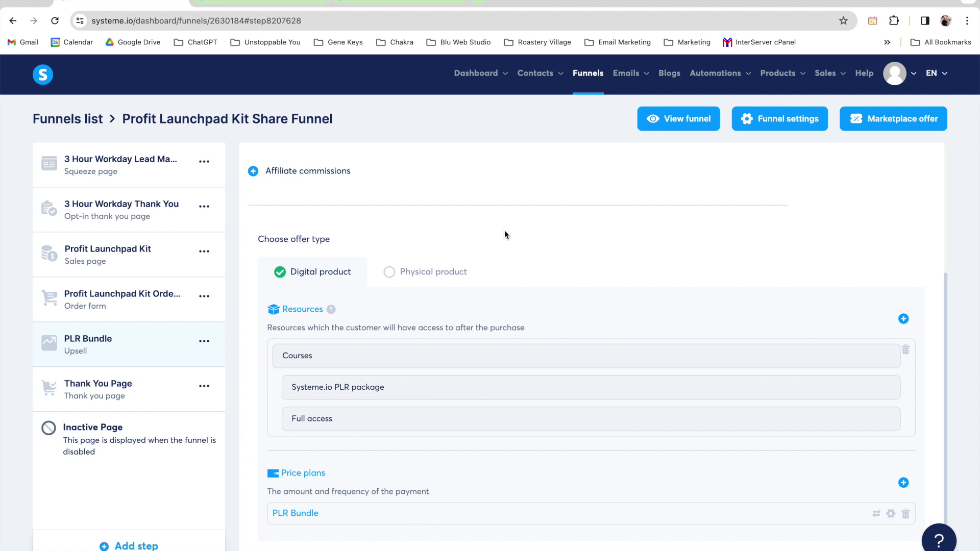
scroll(506, 235, up, 4)
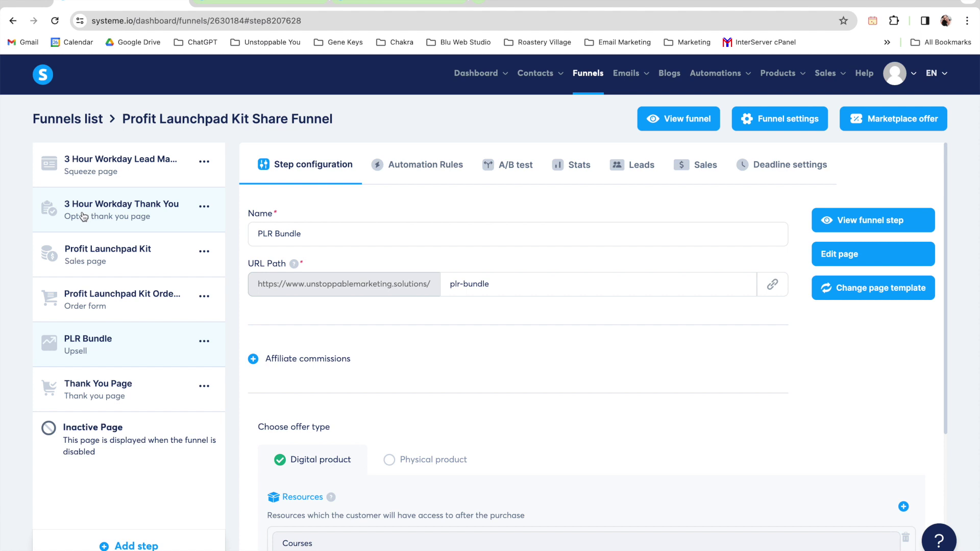
Step: Review the actions of the form-subscribed automation rule on the 3 Hour Workday Thank You step
click(145, 213)
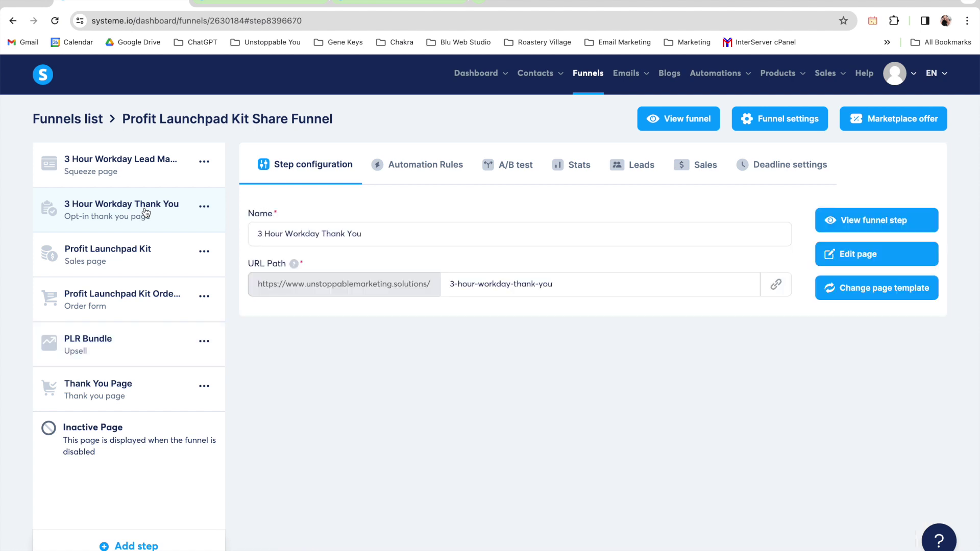
click(429, 166)
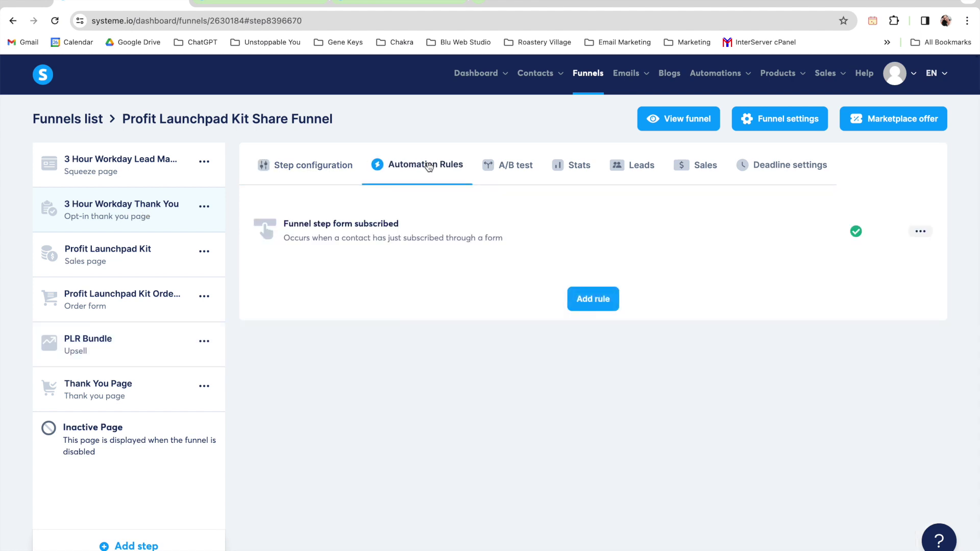
click(587, 230)
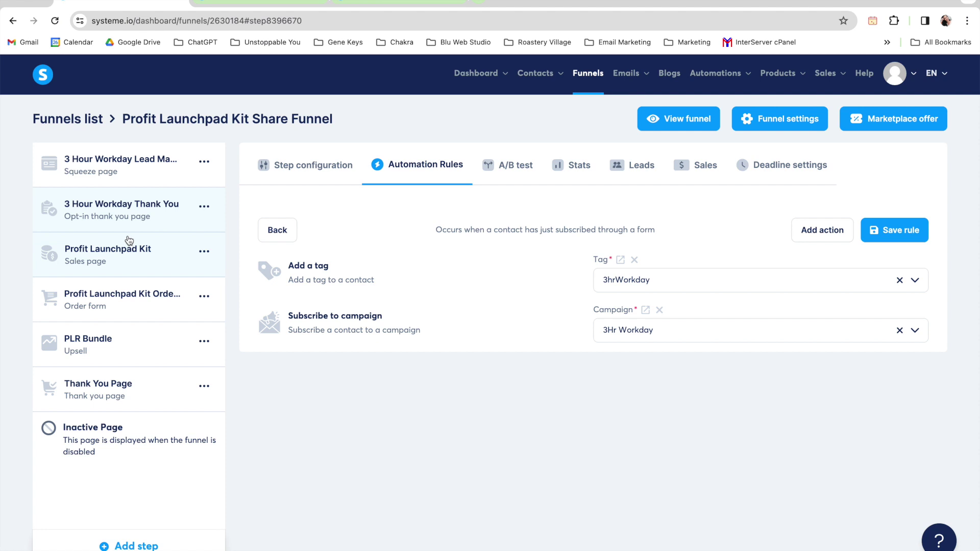
Step: Add an action unsubscribing contacts from the 3Hr Workday campaign to the Profit Launchpad Kit order form's New sale rule, and save the rule
click(114, 299)
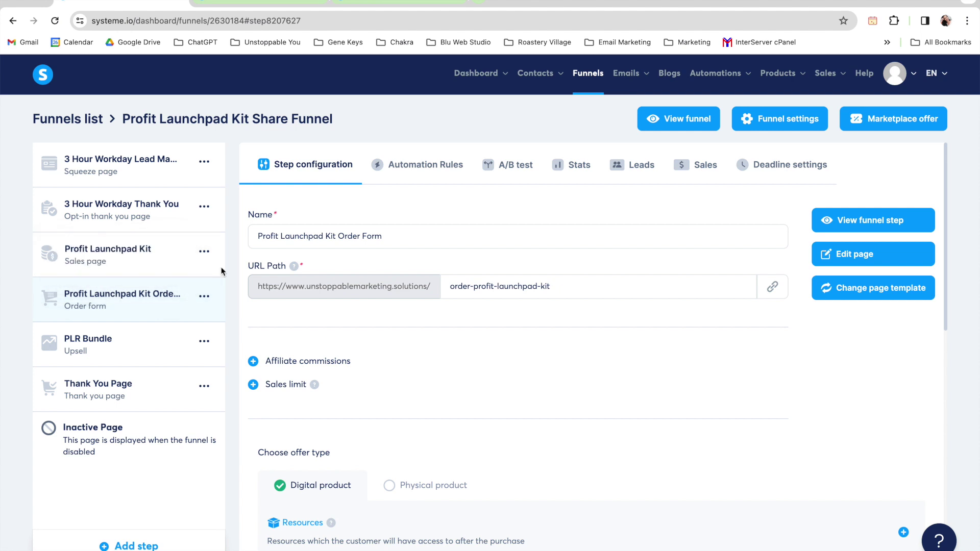
click(421, 174)
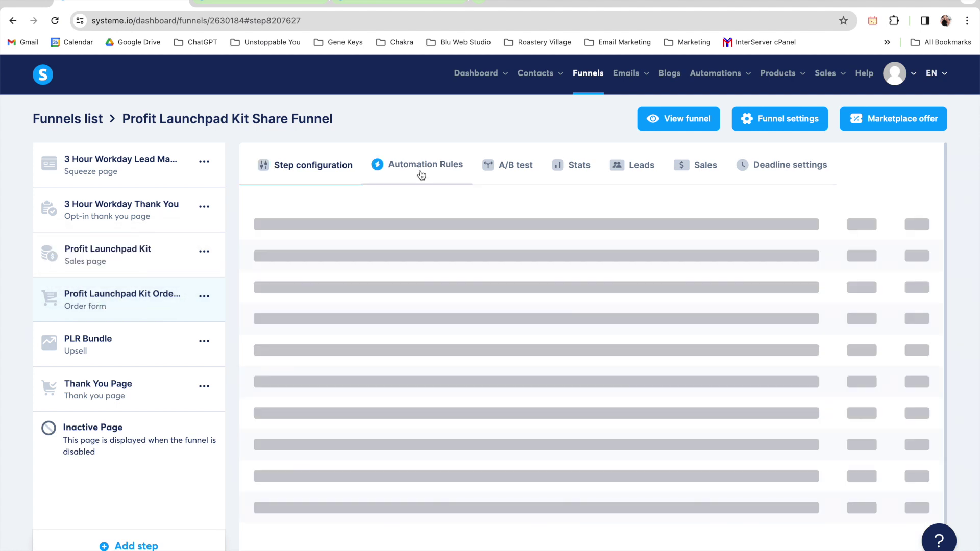
click(480, 242)
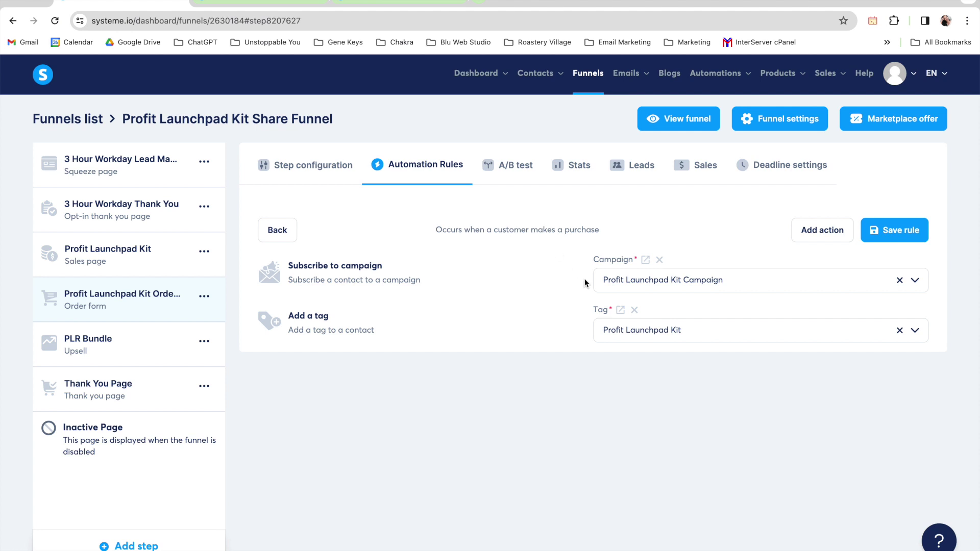
click(841, 235)
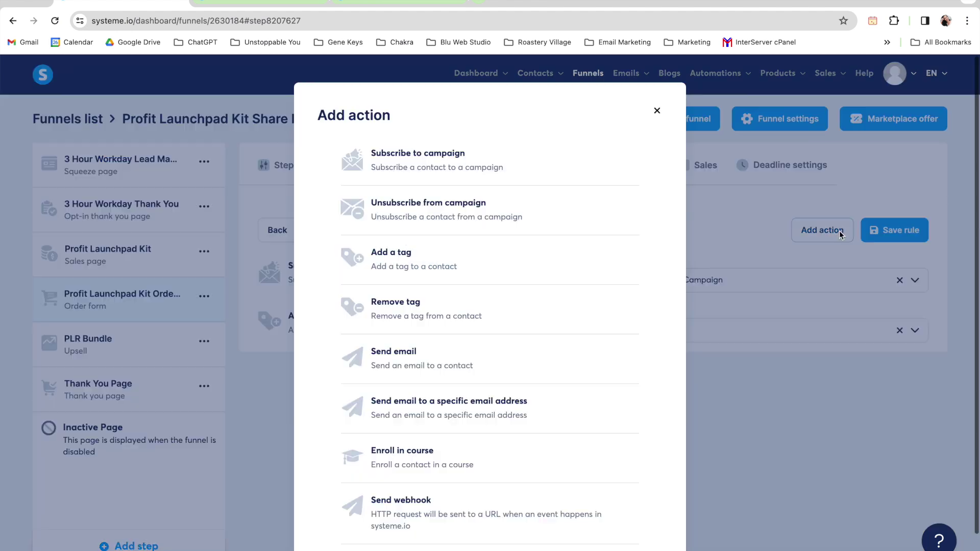
click(472, 214)
click(715, 386)
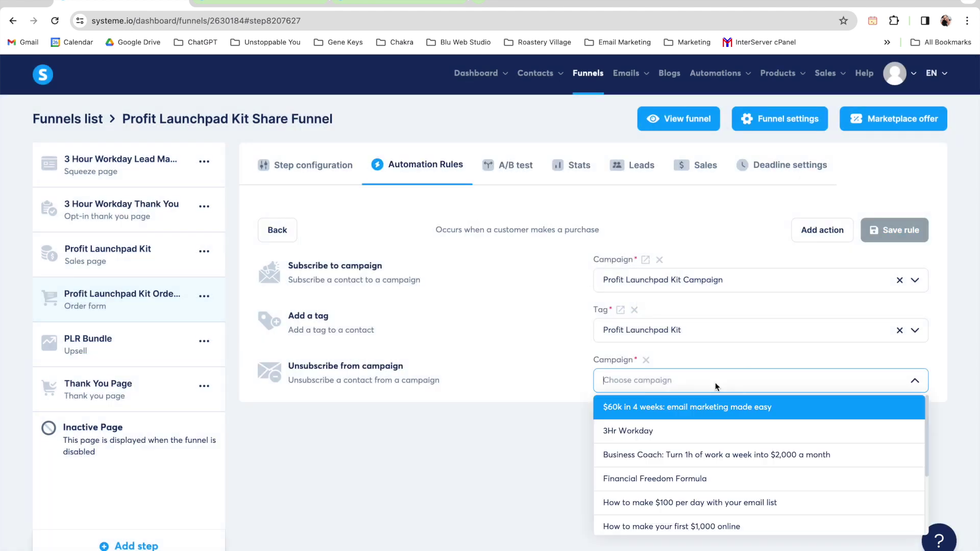
click(690, 435)
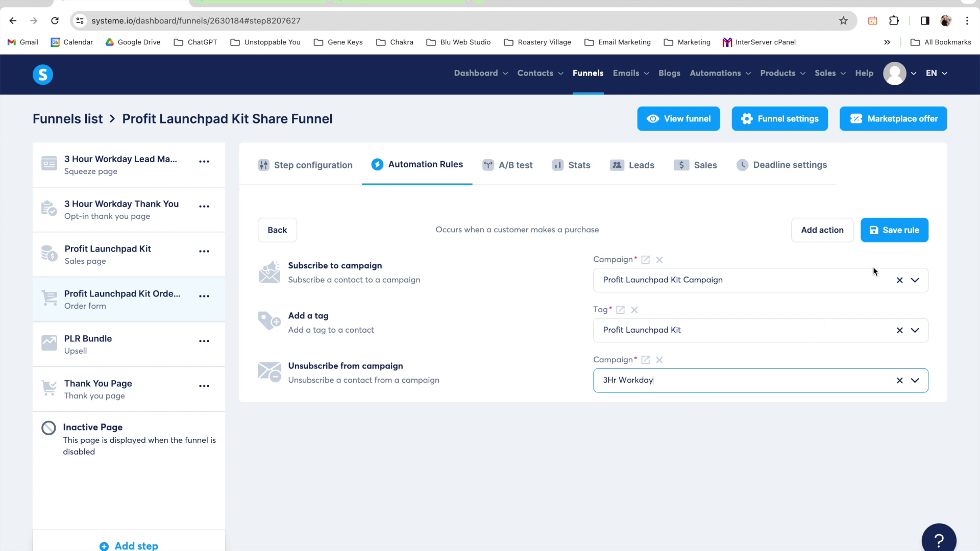
click(904, 234)
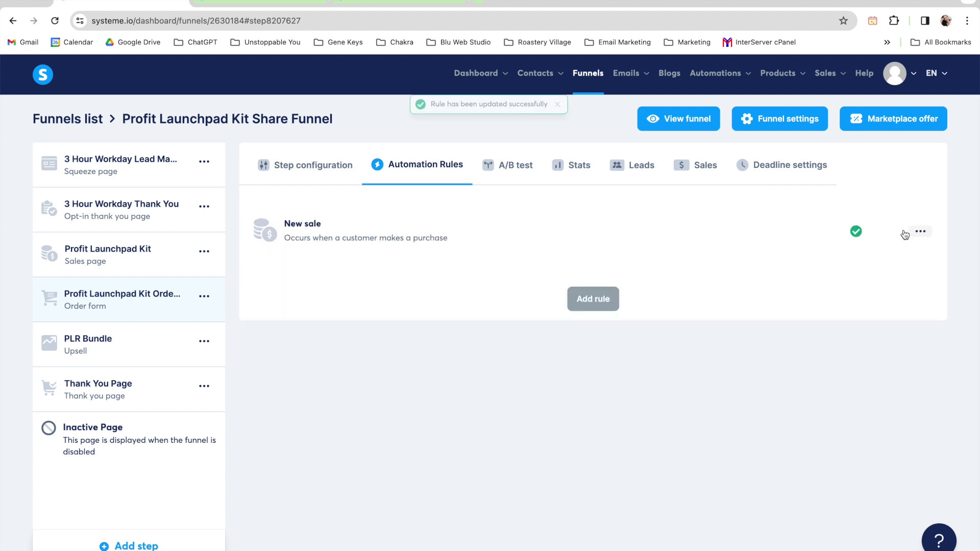